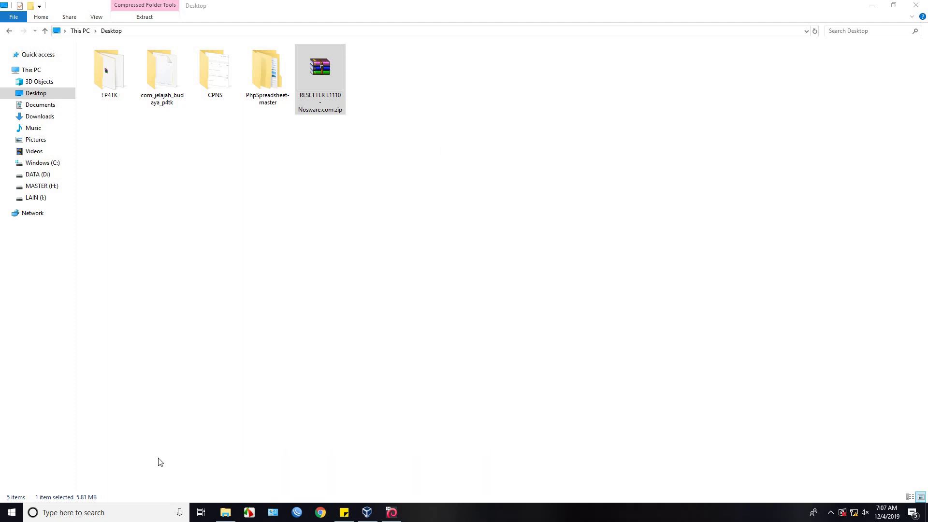
Step: Search the taskbar for 'defe' so Windows Defender settings appears as the best match
left_click(97, 515)
type("defe")
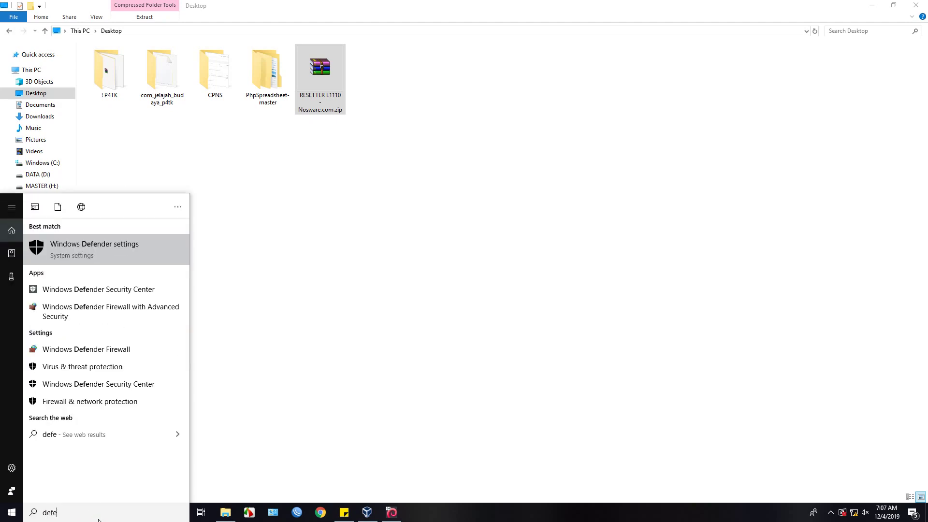
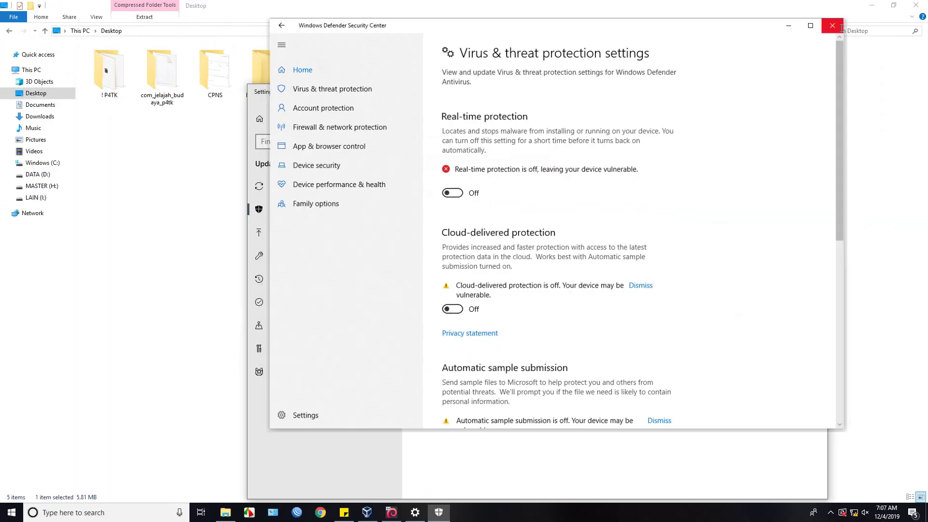
Step: Close the Windows Defender Security Center and Settings windows to return to the Desktop folder
left_click(832, 25)
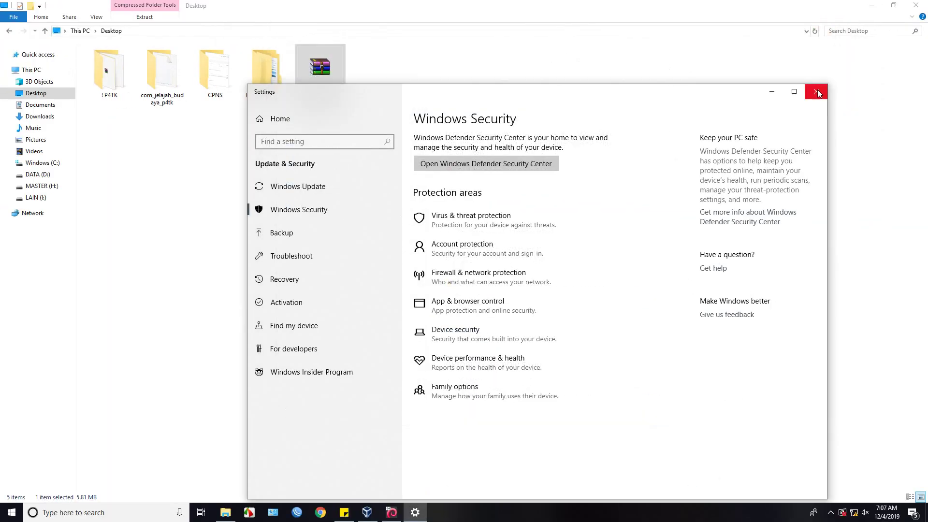
left_click(816, 91)
Step: Extract the RESETTER L1110 archive onto the Desktop and open the extracted folder
right_click(322, 88)
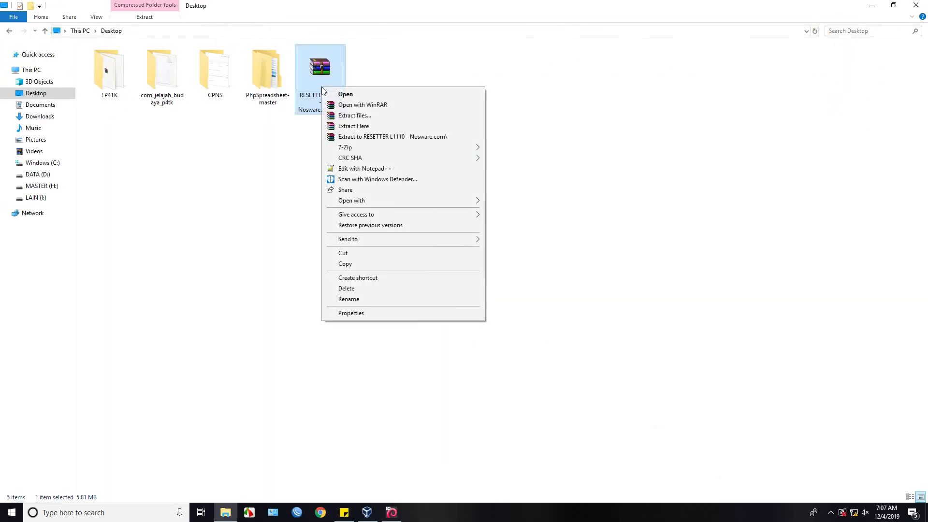
left_click(366, 126)
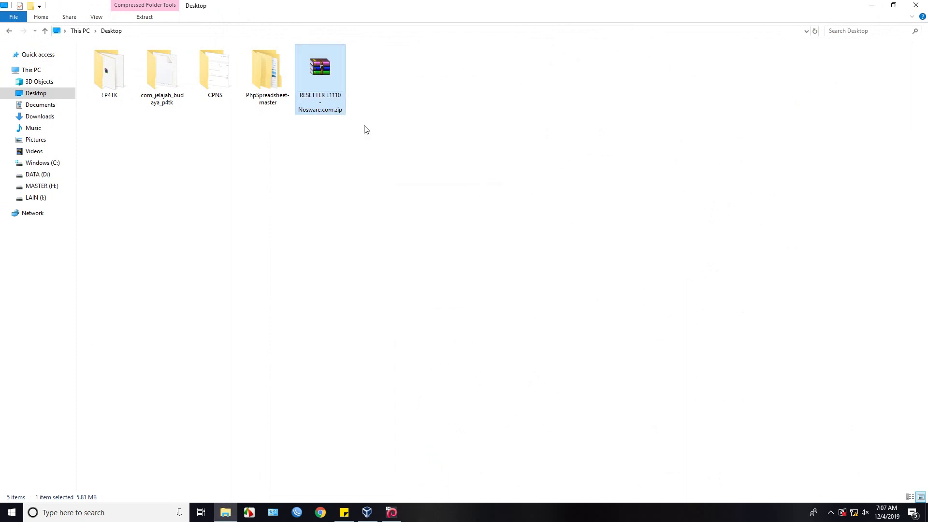
double_click(321, 77)
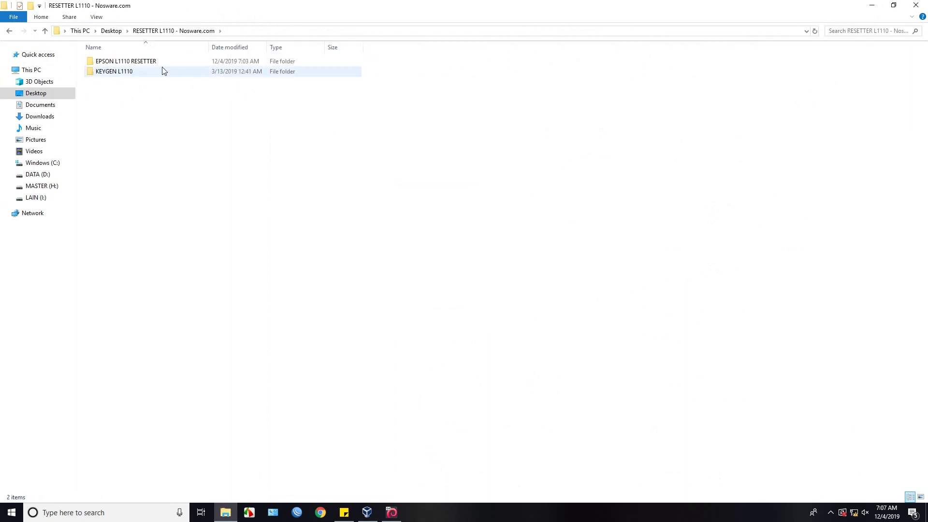
Step: Run Adjprog.exe from the EPSON L1110 RESETTER folder as administrator
double_click(160, 62)
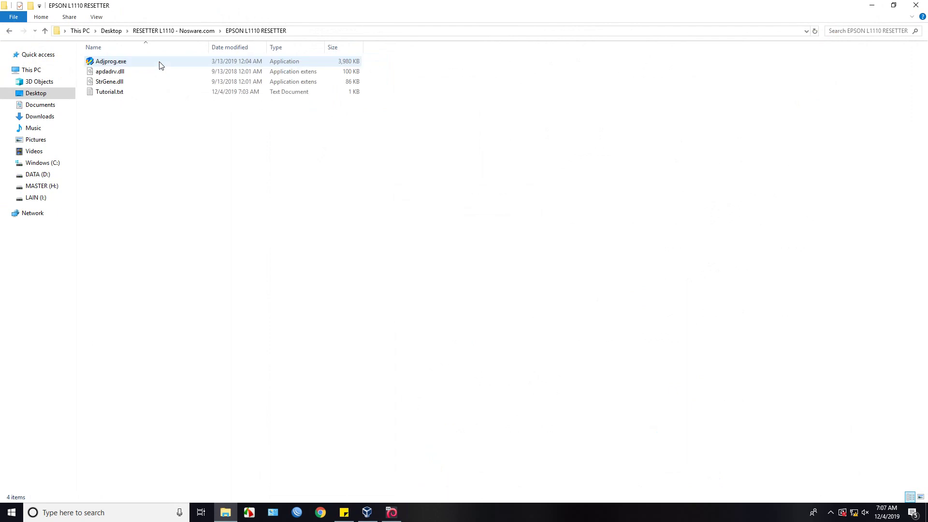
left_click(160, 63)
right_click(159, 63)
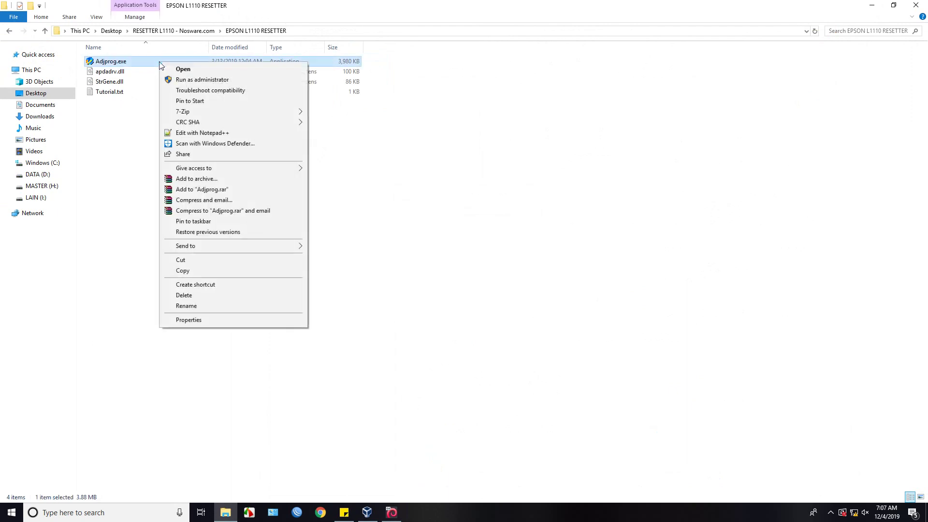
left_click(184, 80)
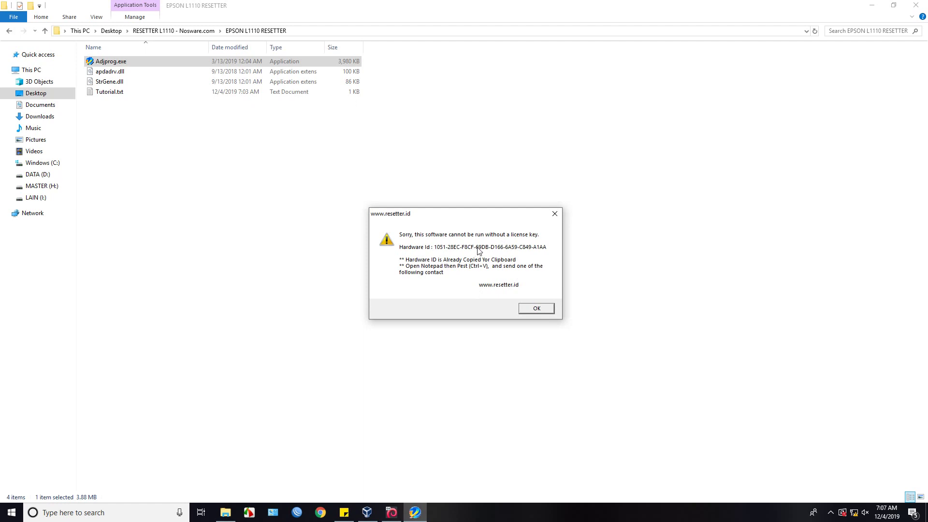
Step: Launch Notepad with Win+R and paste the copied hardware ID into it
key("super+r")
type("note")
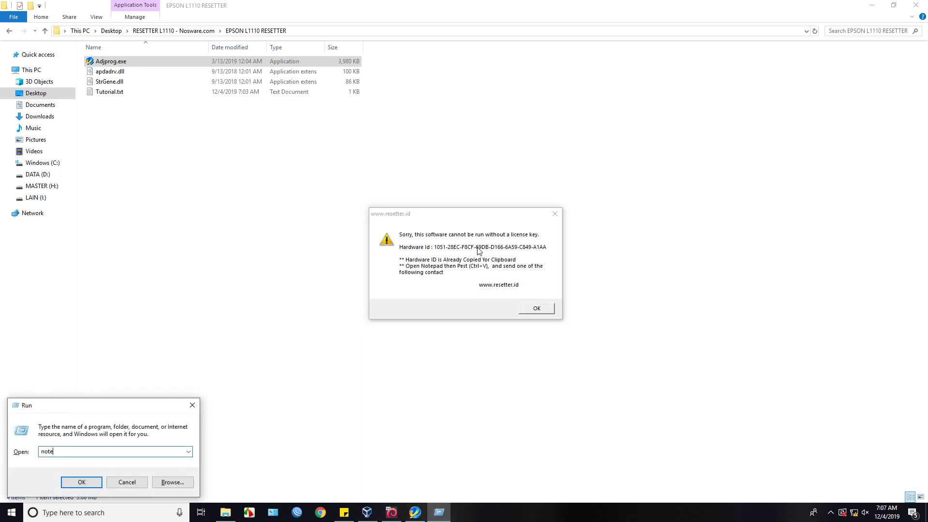
type("pad")
key("Return")
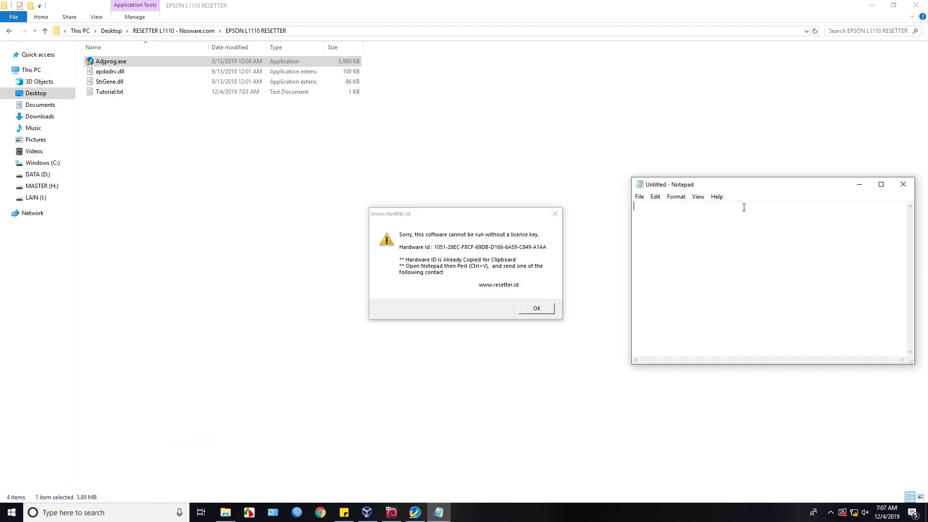
left_click_drag(736, 185, 550, 155)
type("1051-28EC-F8CF-69DB-D166-6A59-C849-A1AA")
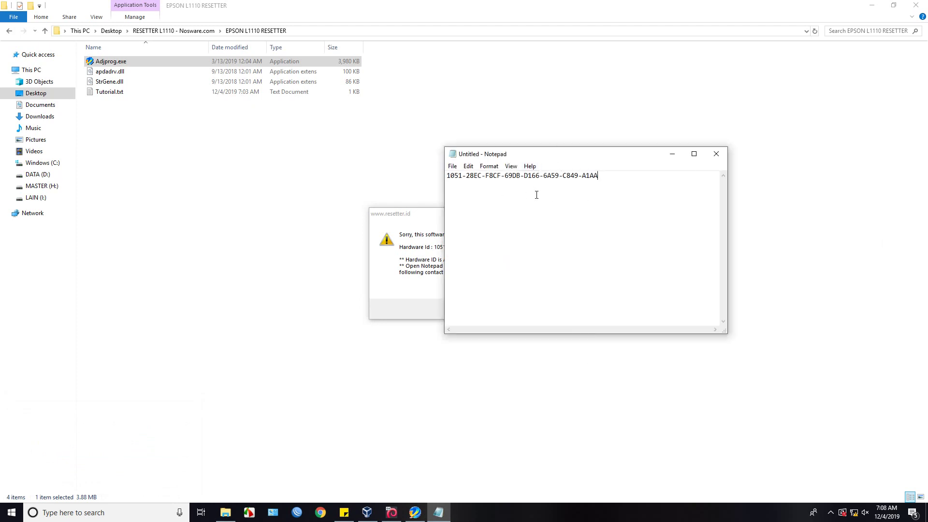
Step: Select the hardware ID line, dismiss the license-key warning, and return to the RESETTER L1110 folder
left_click_drag(611, 177, 397, 177)
left_click_drag(539, 155, 661, 229)
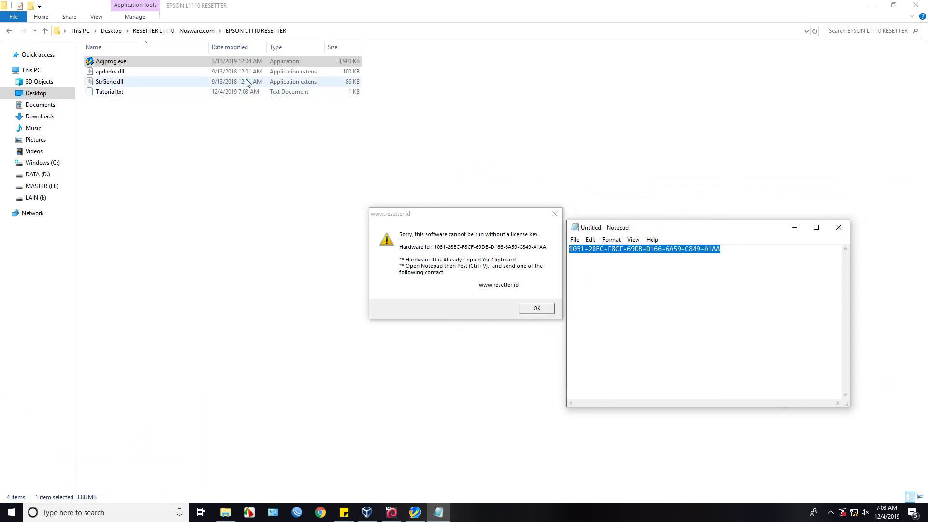
left_click(530, 310)
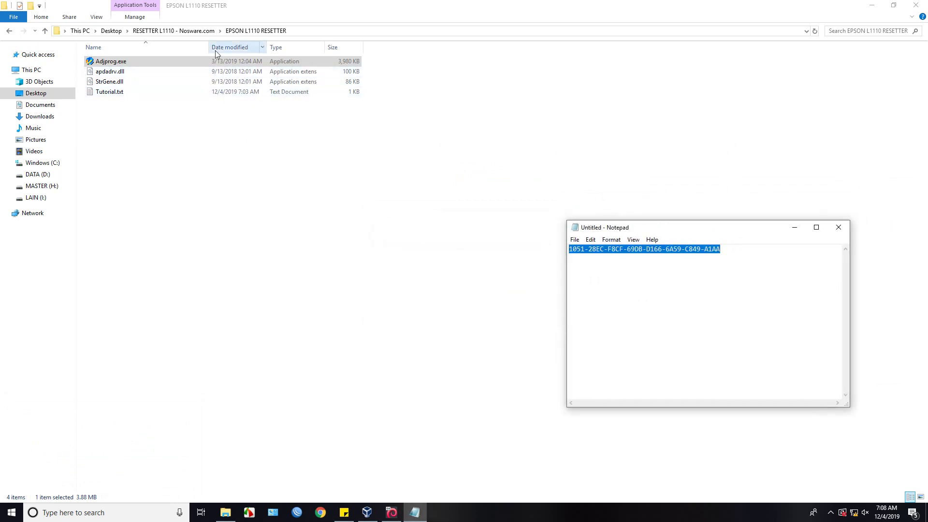
left_click(198, 31)
Step: Run WLGen_L1110.exe from the KEYGEN L1110 > EXE folder
double_click(195, 73)
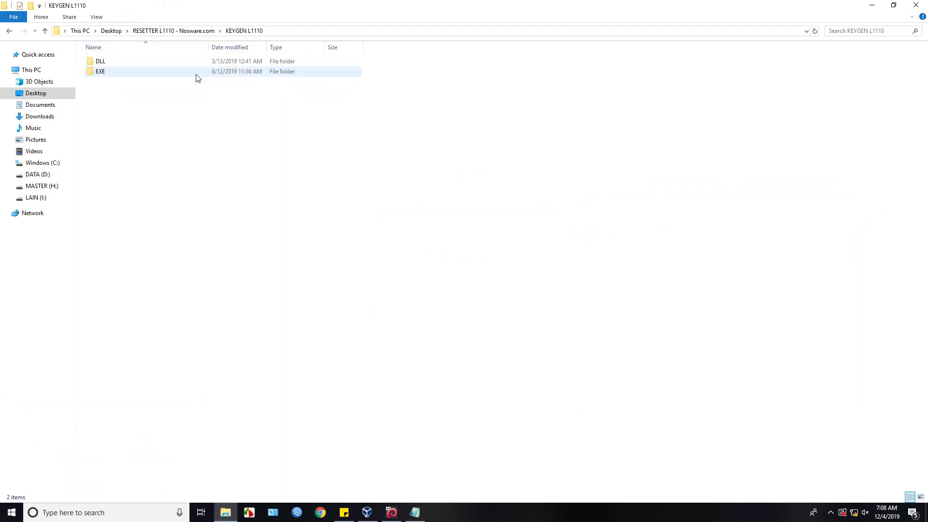
double_click(196, 73)
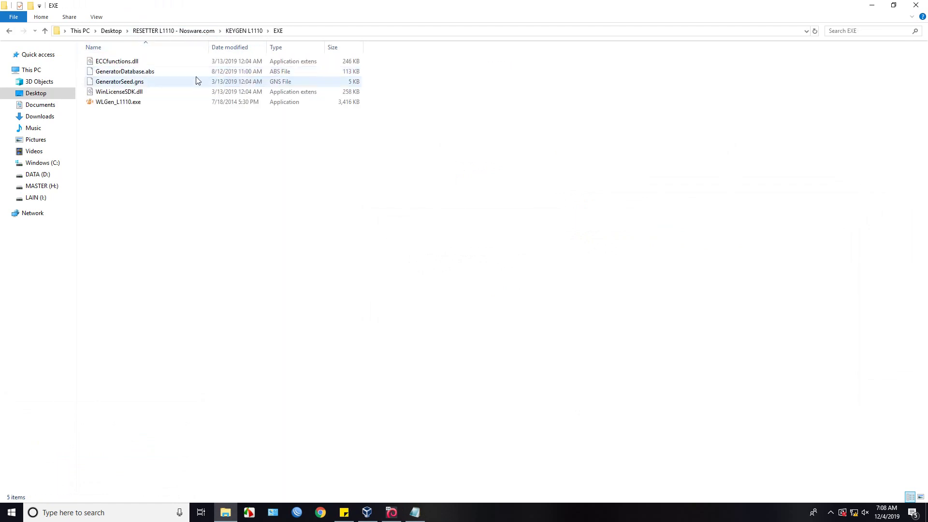
left_click(195, 102)
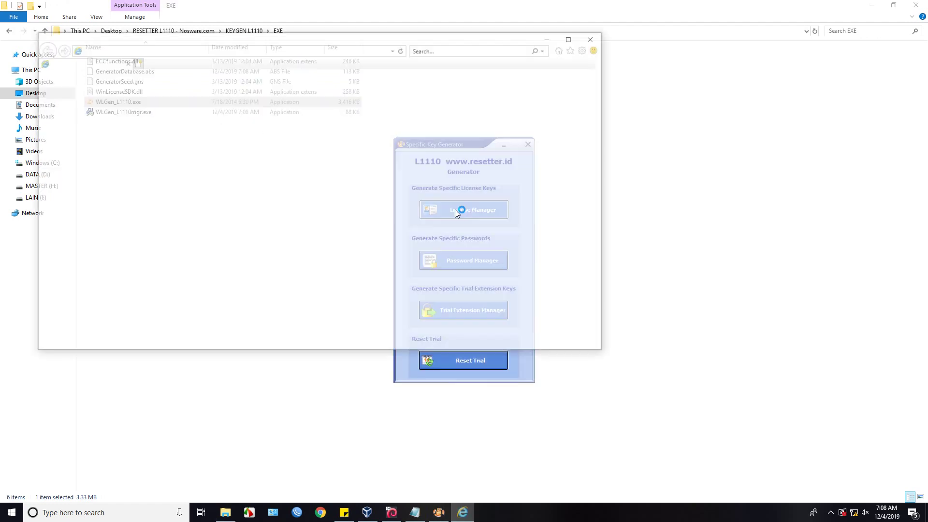
Step: Close the popup Internet Explorer tabs and IE11 setup prompt, then restore the key generator
left_click(597, 37)
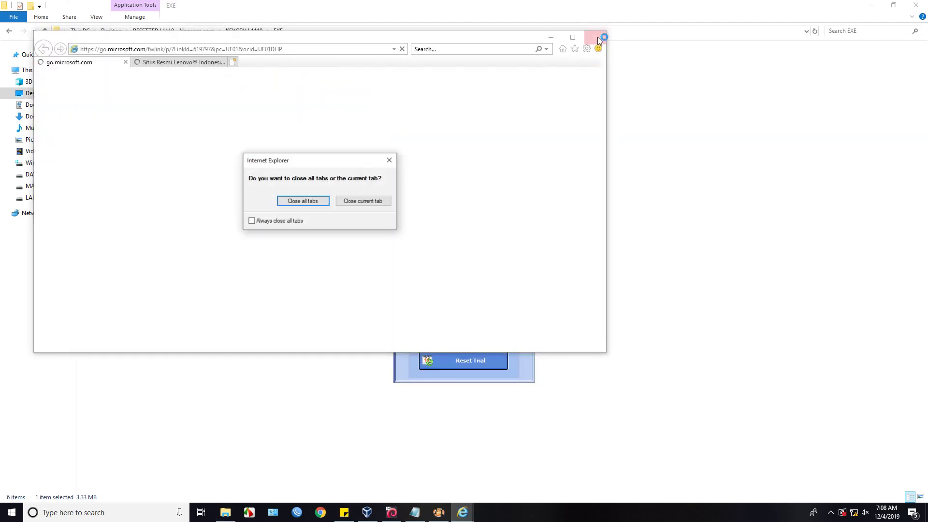
left_click(301, 204)
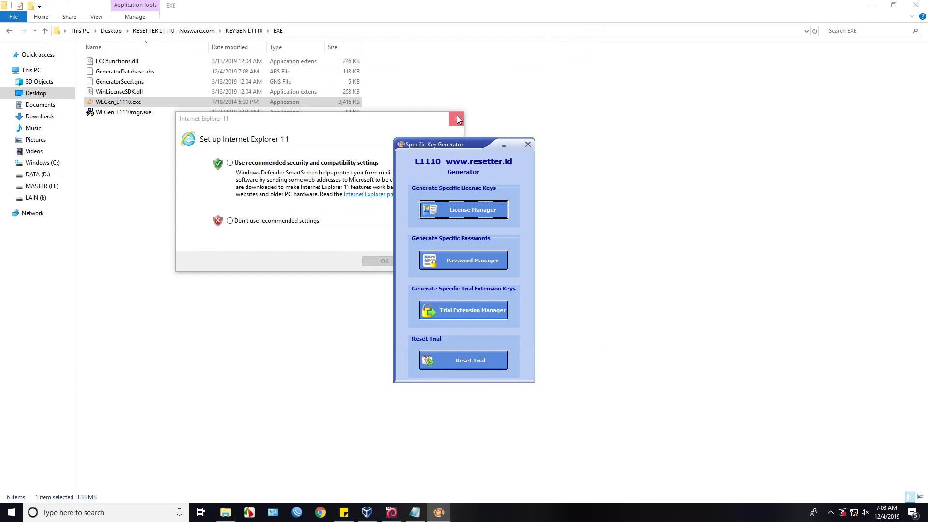
left_click(456, 118)
left_click(438, 512)
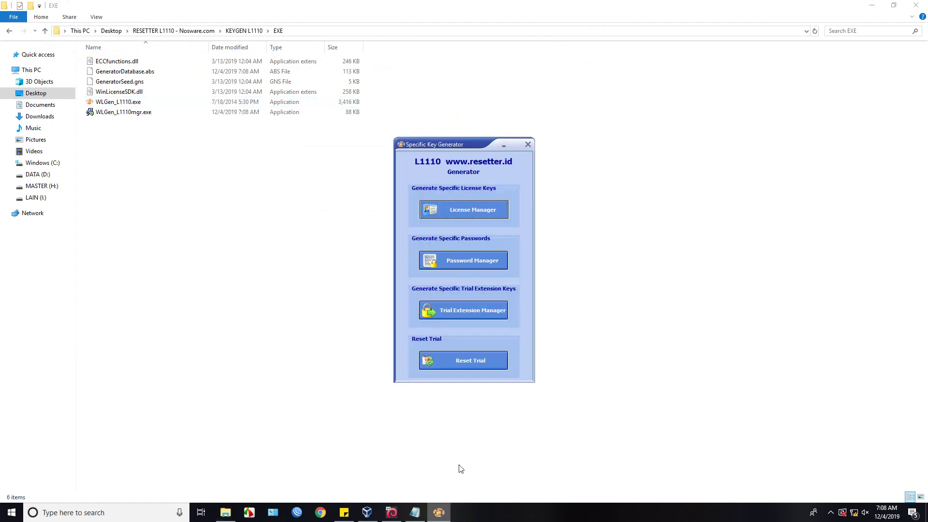
Step: In License Manager, add a new license and fill in the customer and company names
left_click(467, 217)
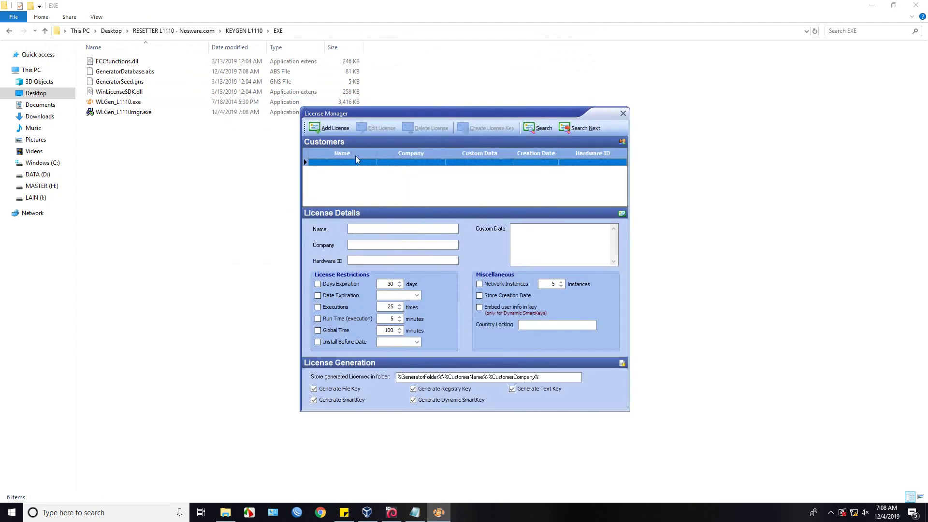
left_click(338, 128)
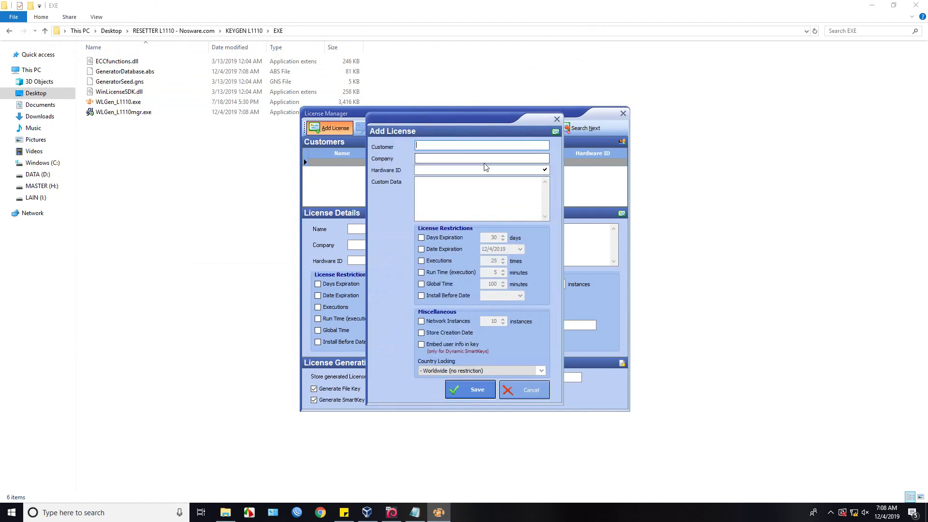
type("No")
type("Nos")
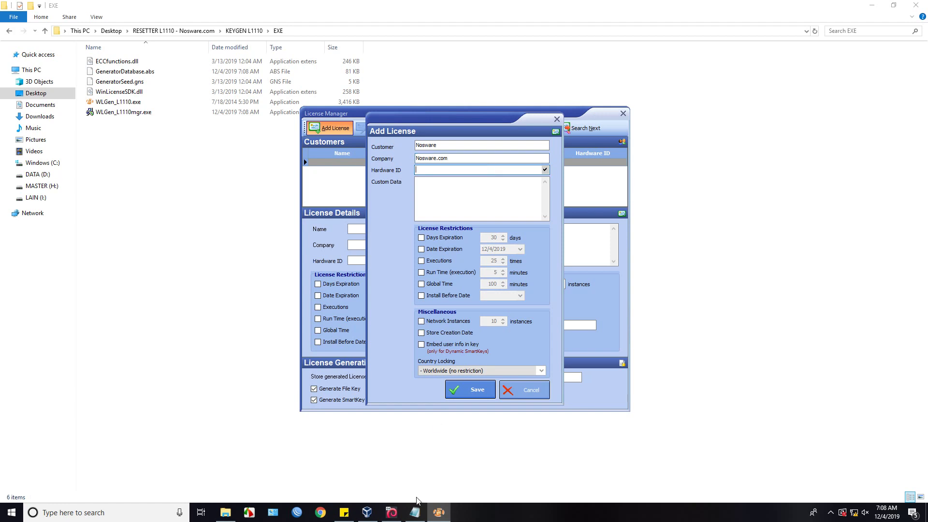
Step: Paste the hardware ID from Notepad and add the custom data note 'Download in nosware.com L1110 Resetter !'
left_click(415, 513)
right_click(654, 254)
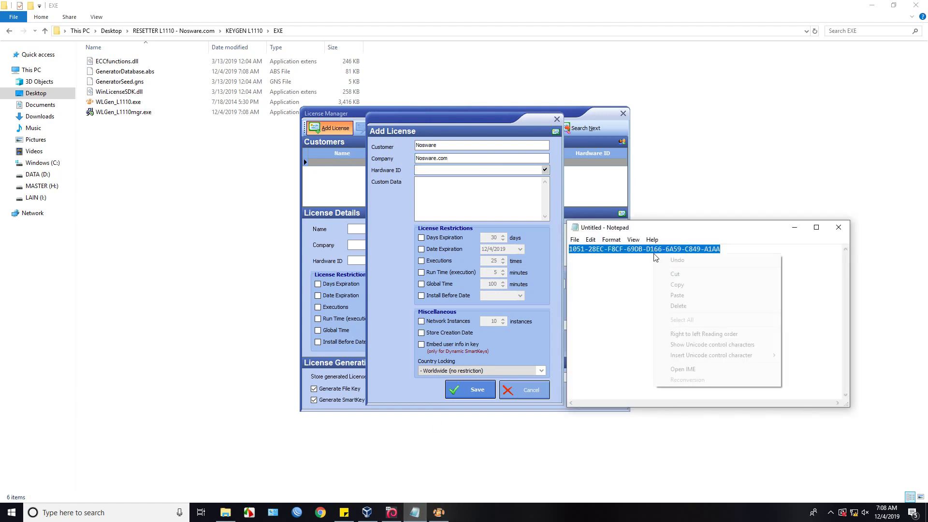
left_click(672, 285)
left_click(465, 172)
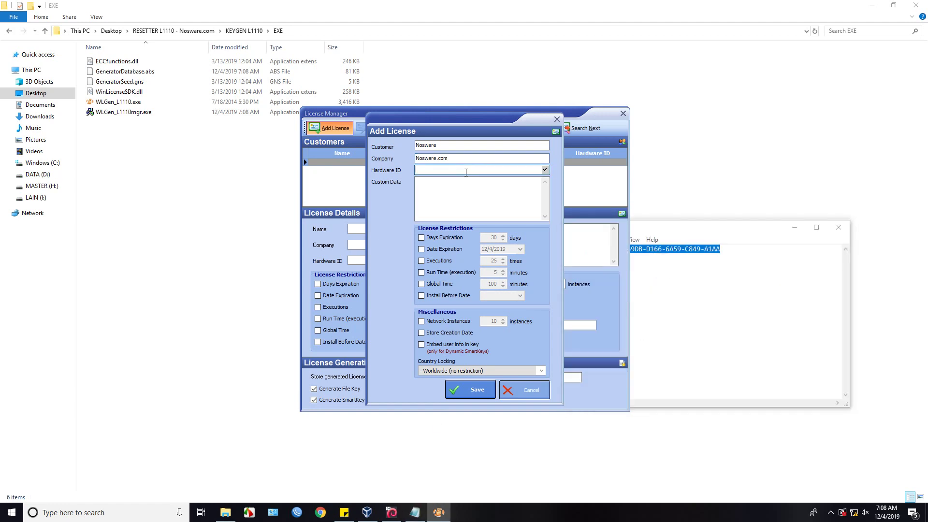
key("ctrl+v")
left_click(475, 207)
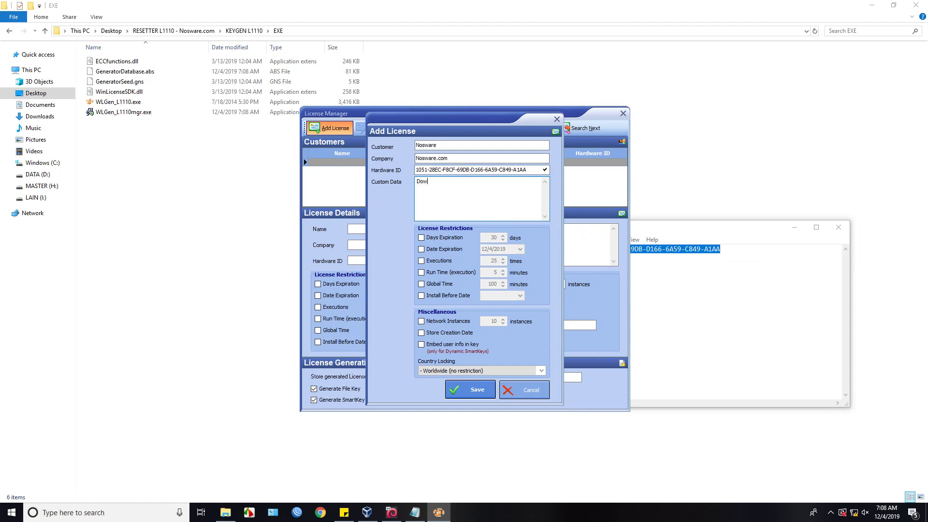
type("Download in nosware.com L1110 Resetter !")
Step: Save the Nosware license and create its license keys, closing the popup browser windows
left_click(460, 389)
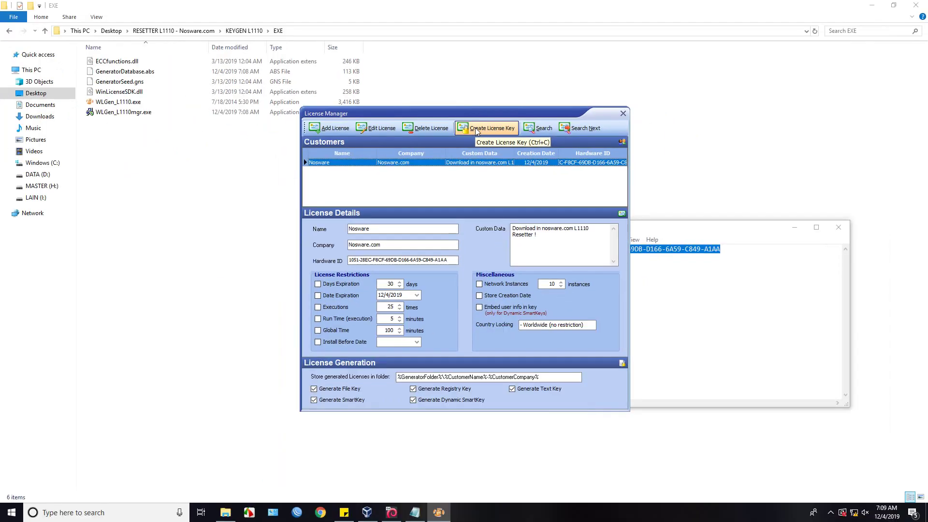
left_click(476, 130)
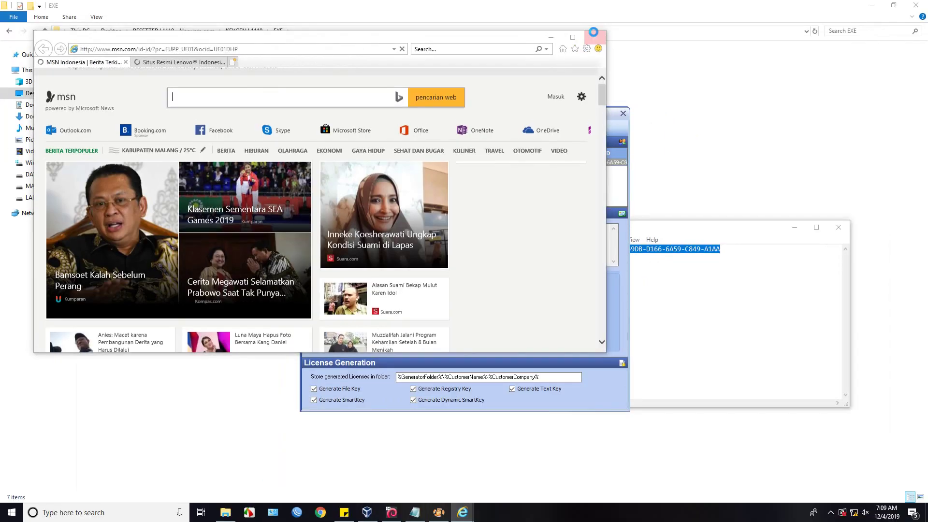
left_click(595, 37)
left_click(303, 202)
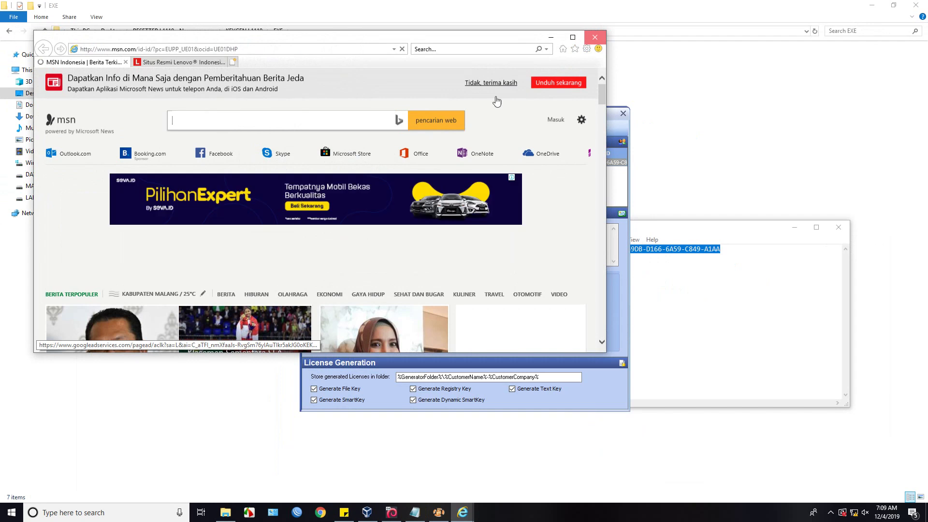
left_click(594, 37)
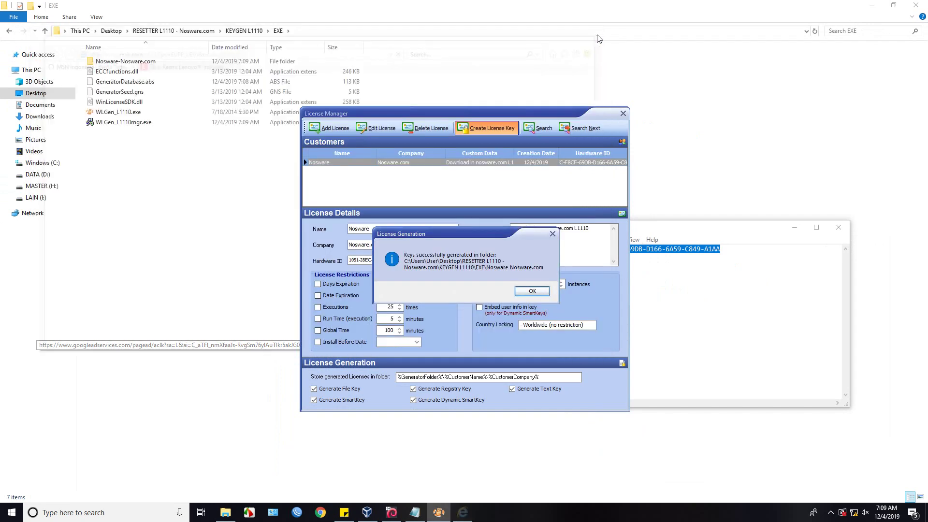
Step: Acknowledge the key-generation success, then close License Manager and Specific Key Generator
left_click(532, 290)
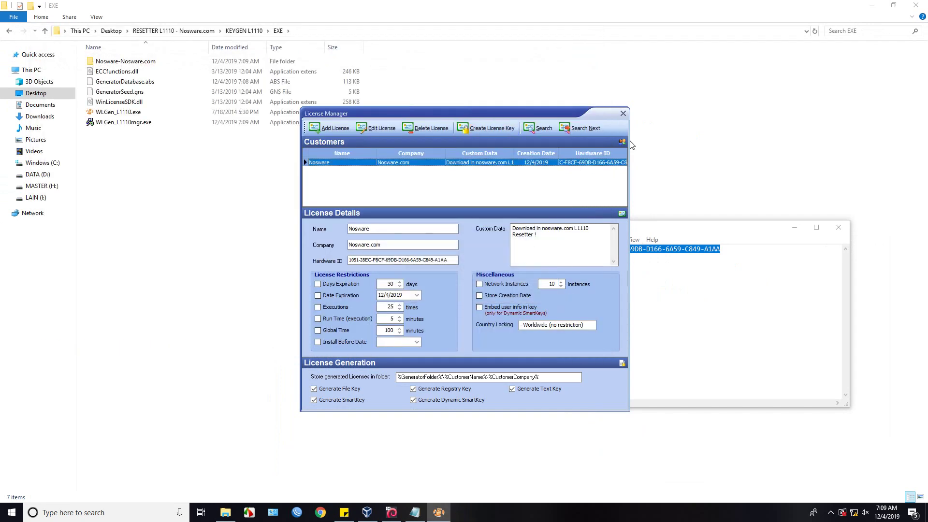
left_click(622, 114)
left_click(528, 144)
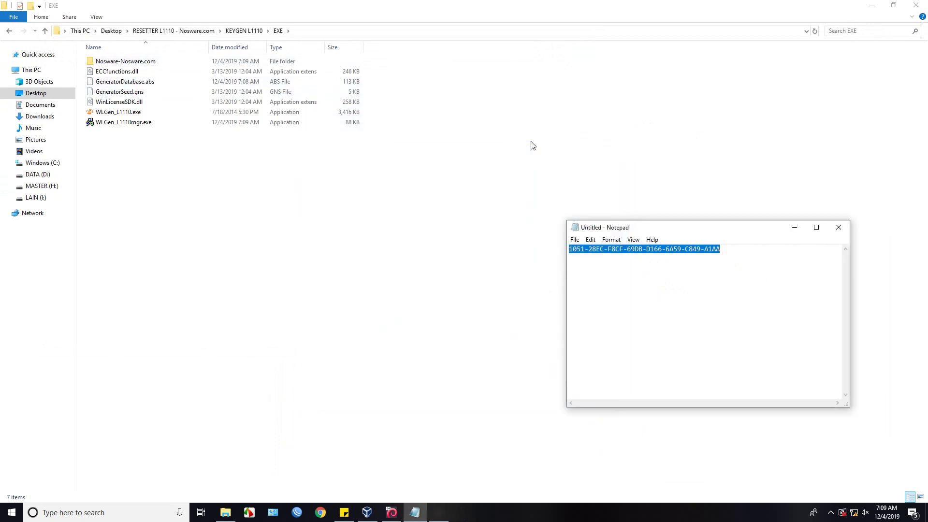
Step: Open the Nosware-Nosware.com folder in the EXE directory
left_click(165, 60)
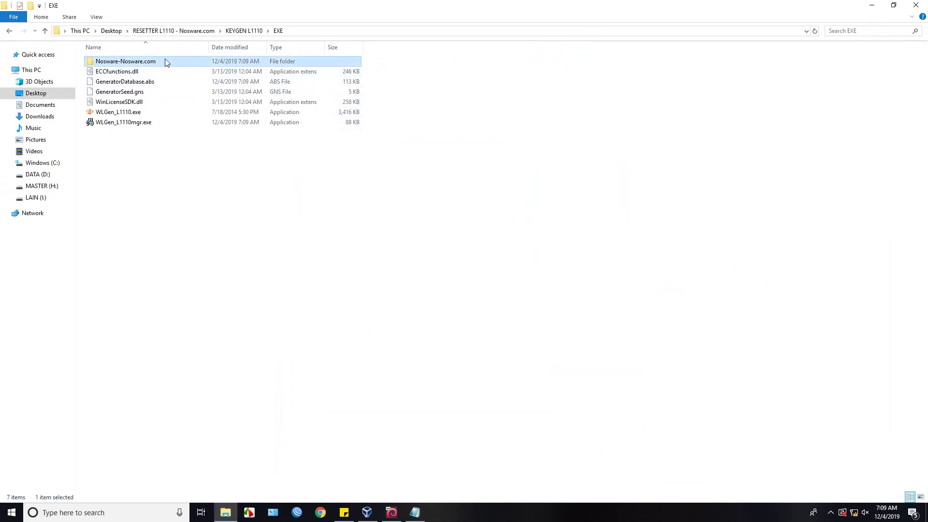
key("alt")
double_click(465, 179)
Step: Merge license.reg into the registry, confirm, and return to the RESETTER L1110 folder
right_click(164, 72)
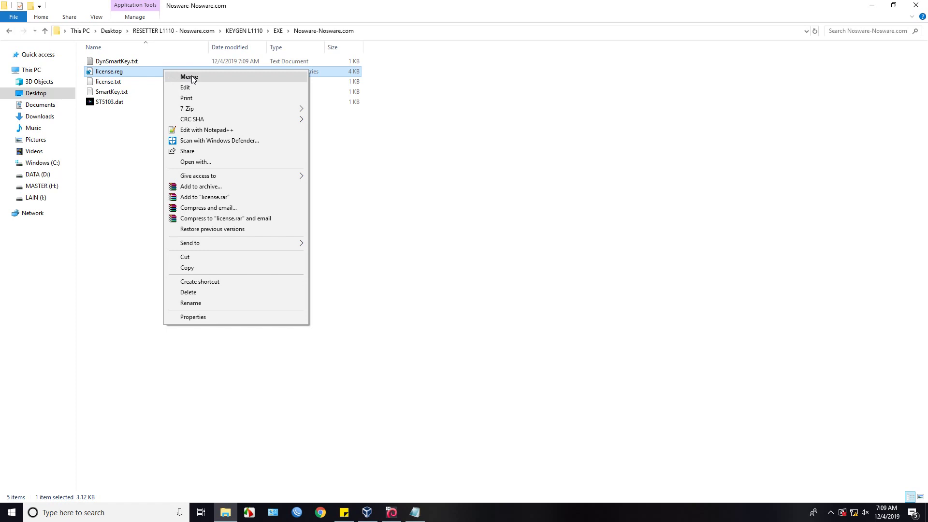
left_click(191, 77)
left_click(534, 273)
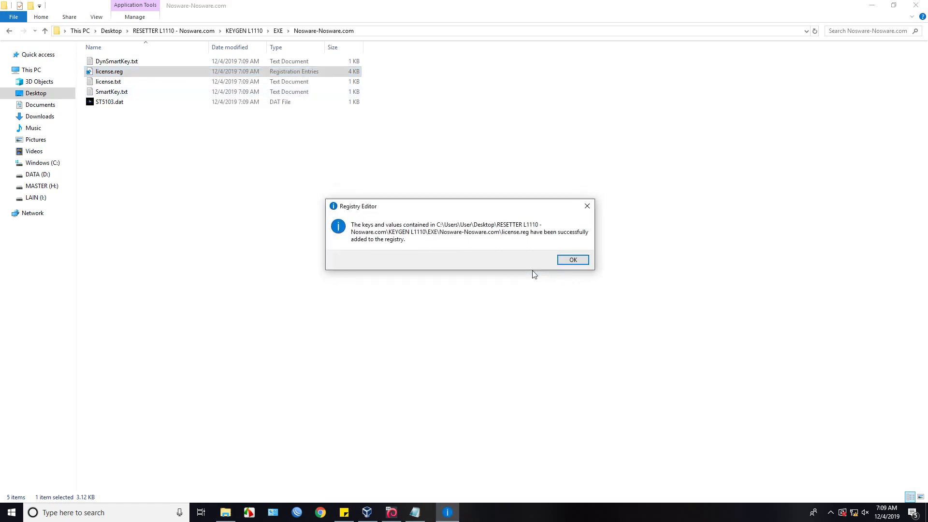
left_click(575, 261)
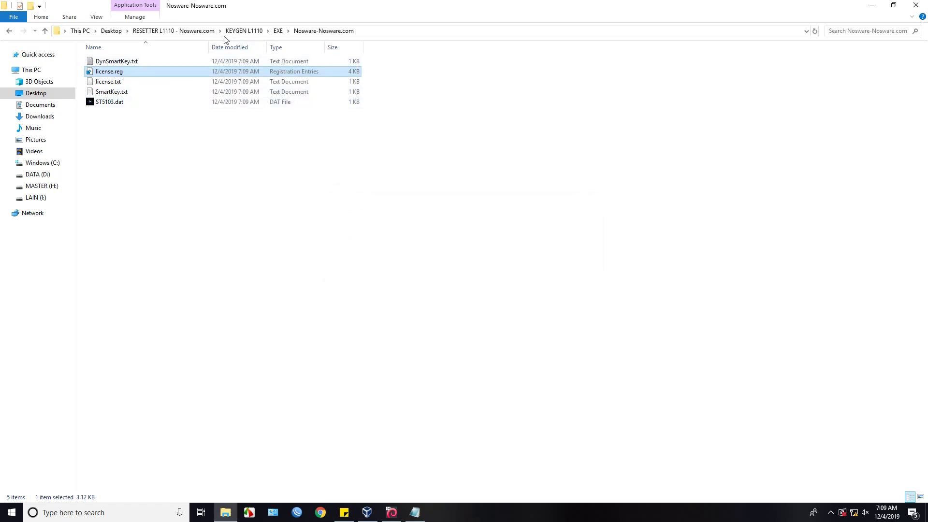
left_click(207, 31)
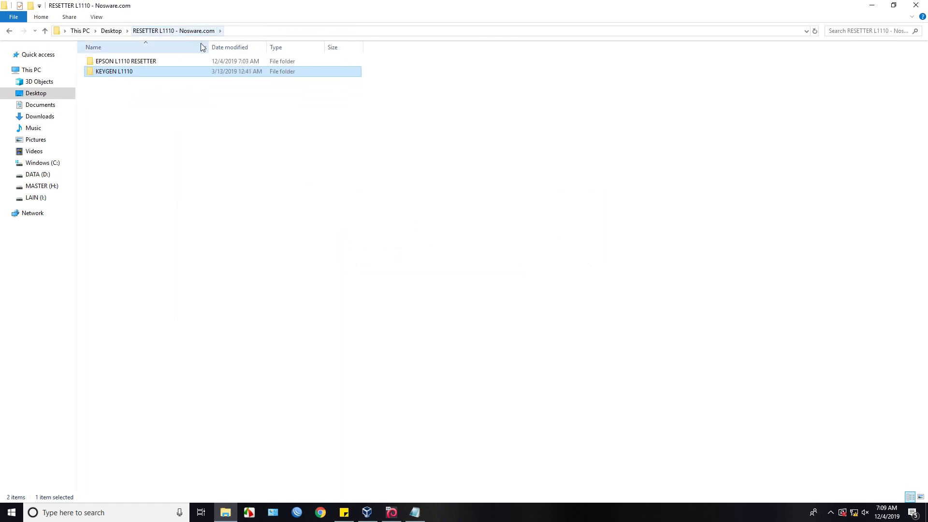
Step: Run Adjprog.exe from the EPSON L1110 RESETTER folder as administrator
double_click(202, 63)
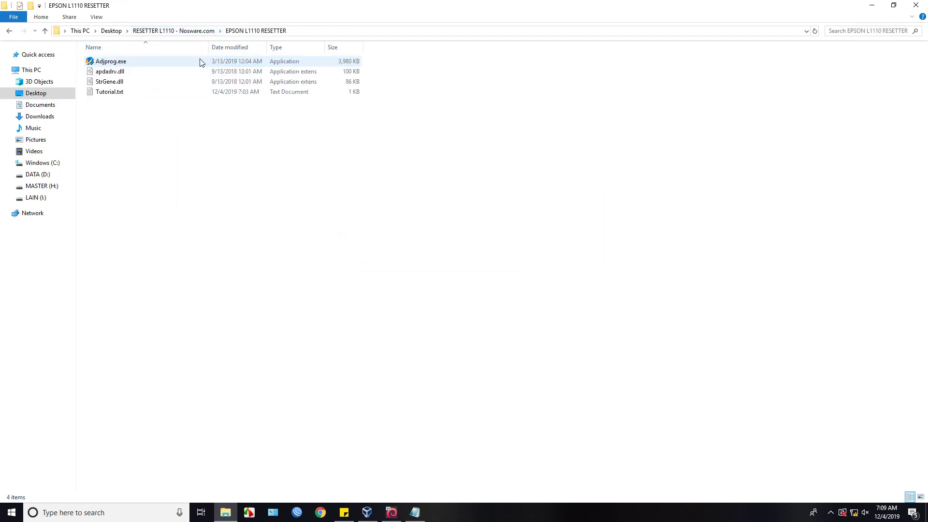
left_click(201, 61)
right_click(200, 60)
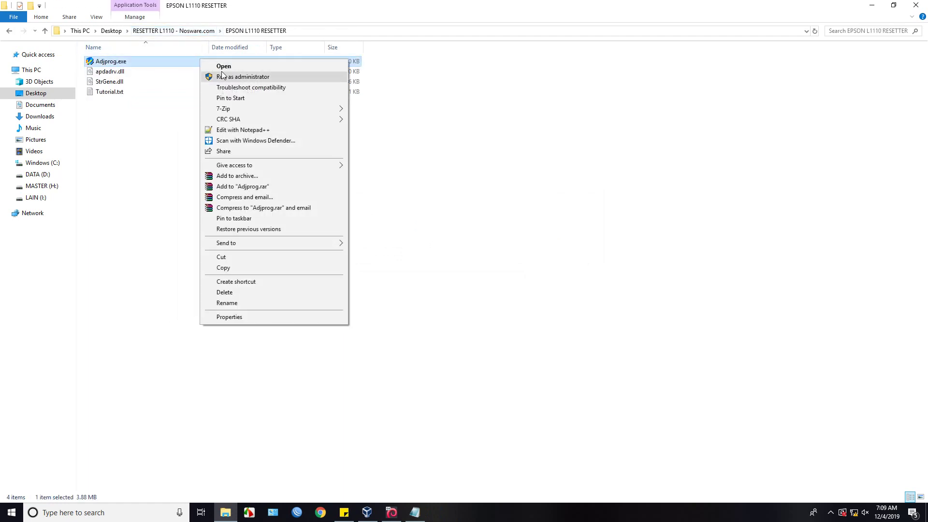
left_click(222, 76)
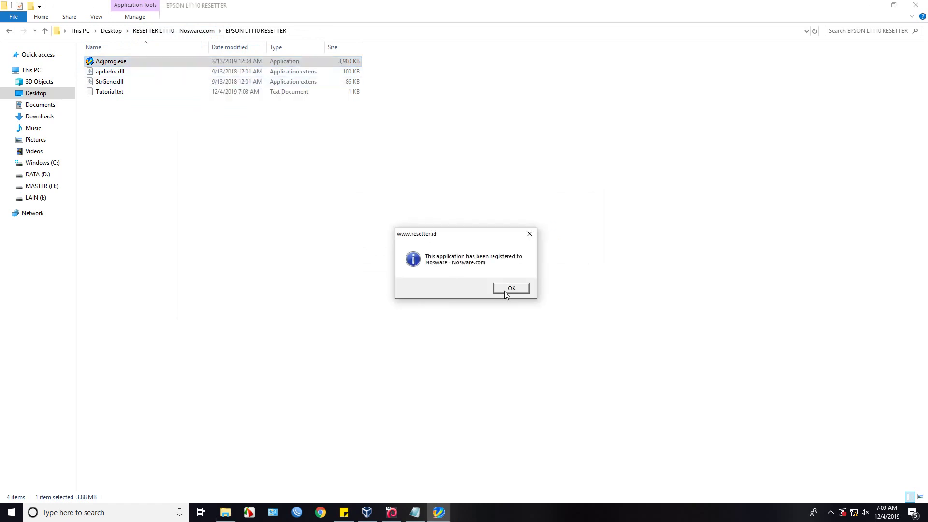
Step: Accept the registration message and open Waste ink pad counter under Particular adjustment mode
left_click(504, 290)
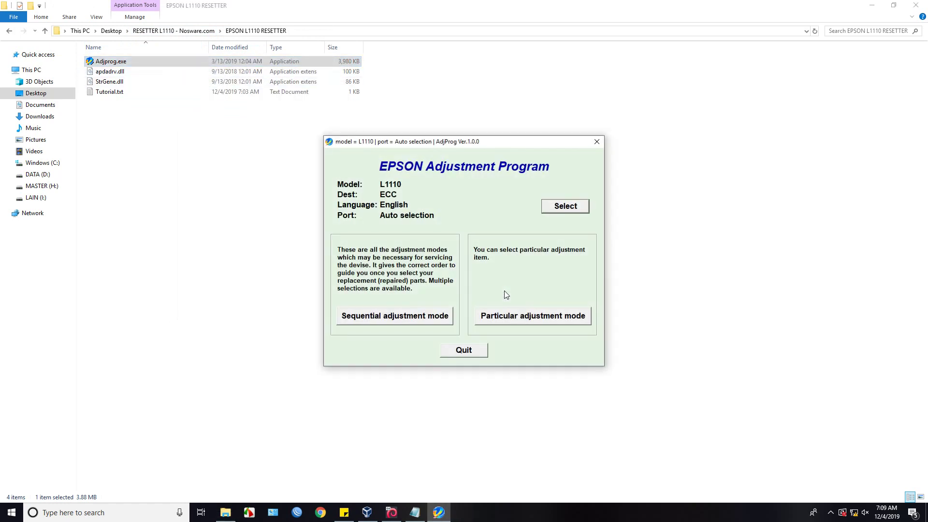
left_click(516, 318)
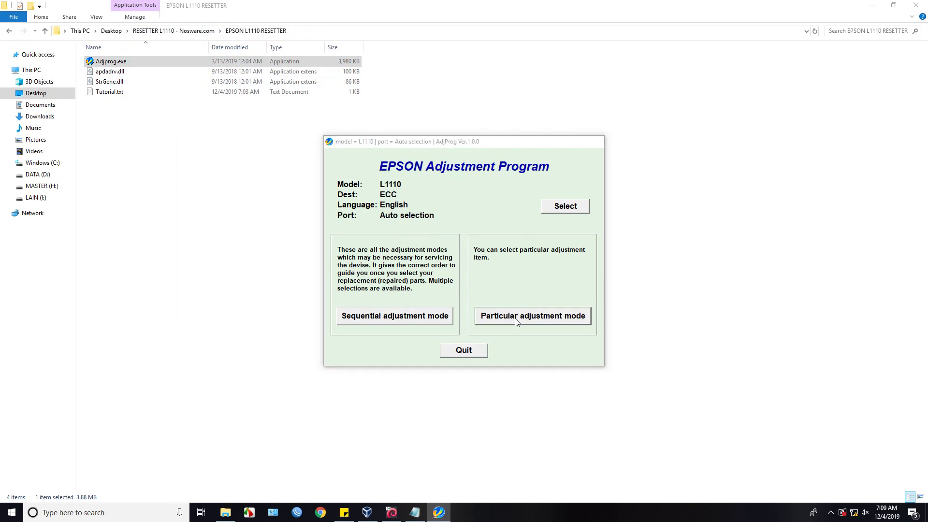
scroll(516, 312, "down", 2)
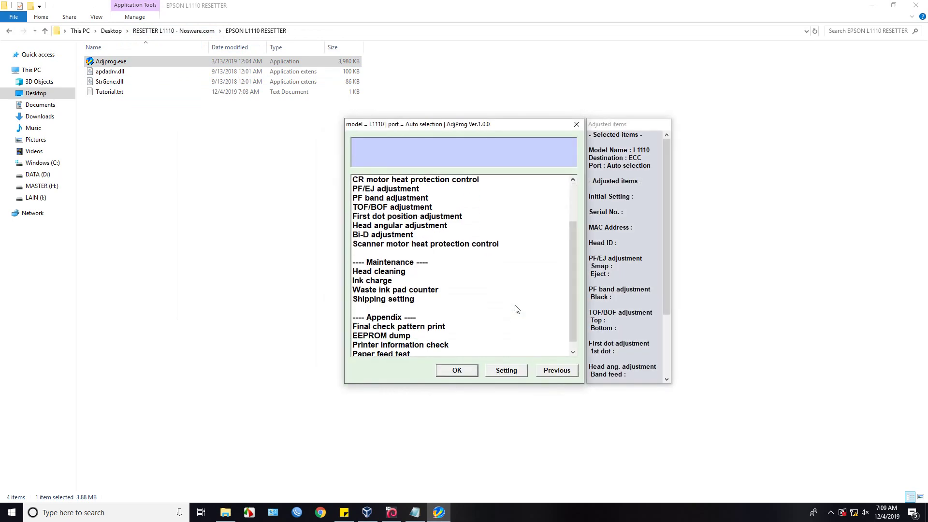
left_click(427, 291)
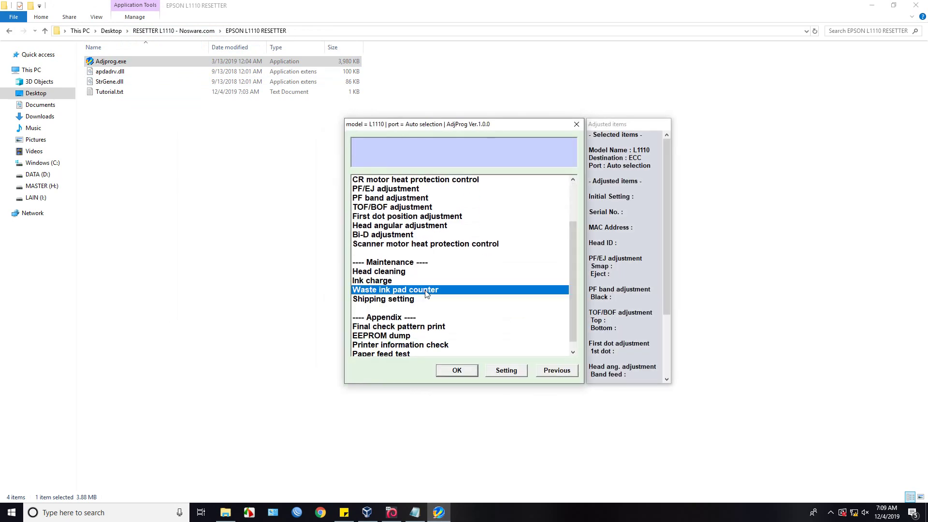
left_click(454, 370)
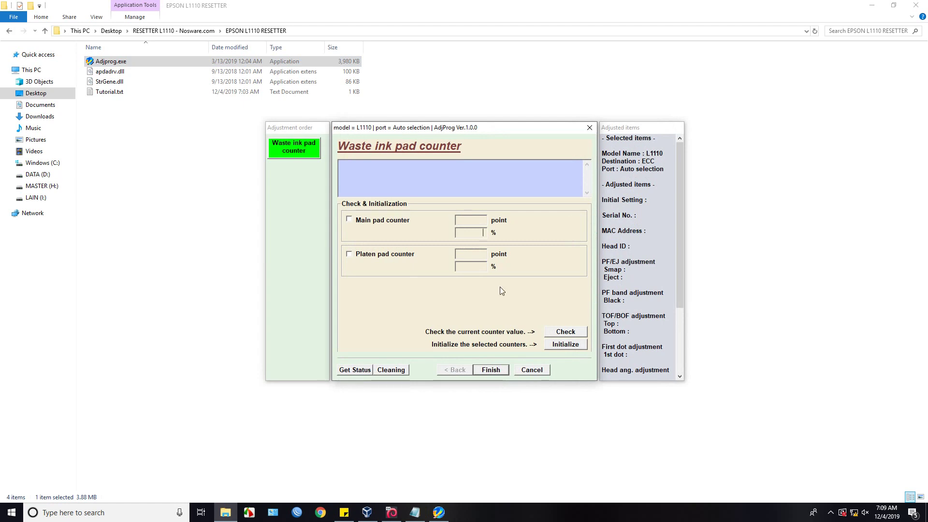
Step: Tick the Main and Platen pad counters, then go back and reopen the counter page
left_click(349, 219)
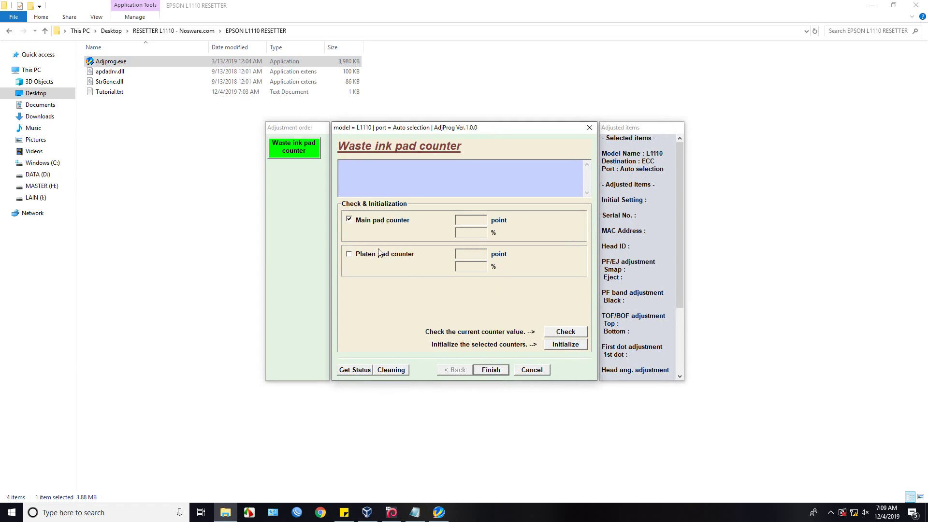
left_click(350, 255)
left_click(489, 369)
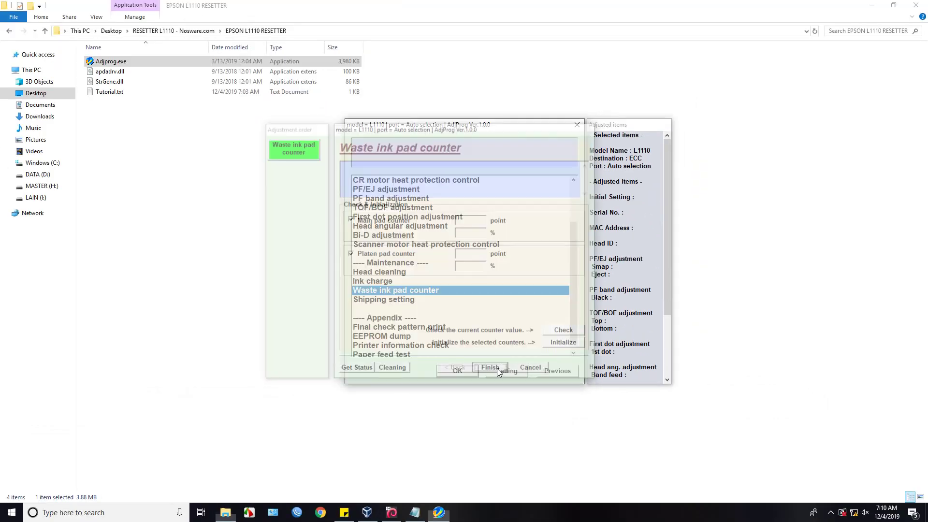
left_click(471, 371)
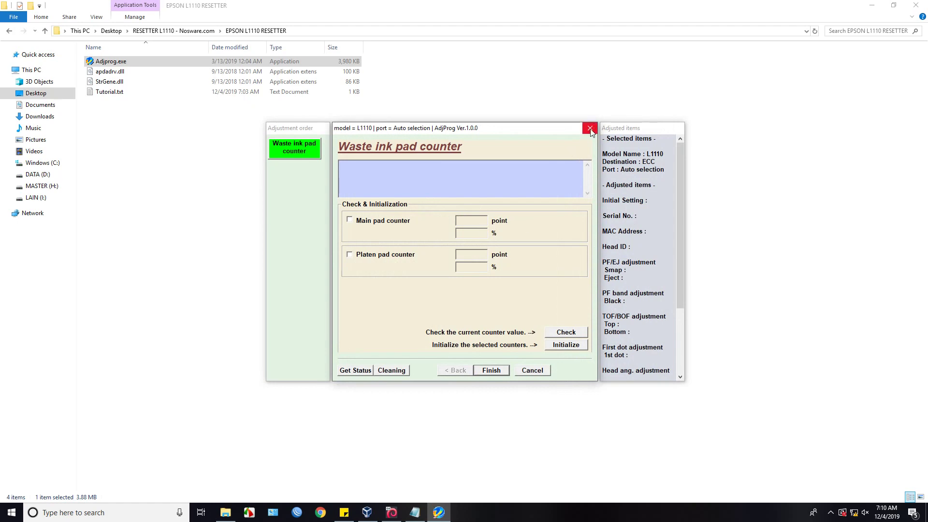
Step: Finish the counter page, close the item list, and quit the adjustment program
left_click(497, 370)
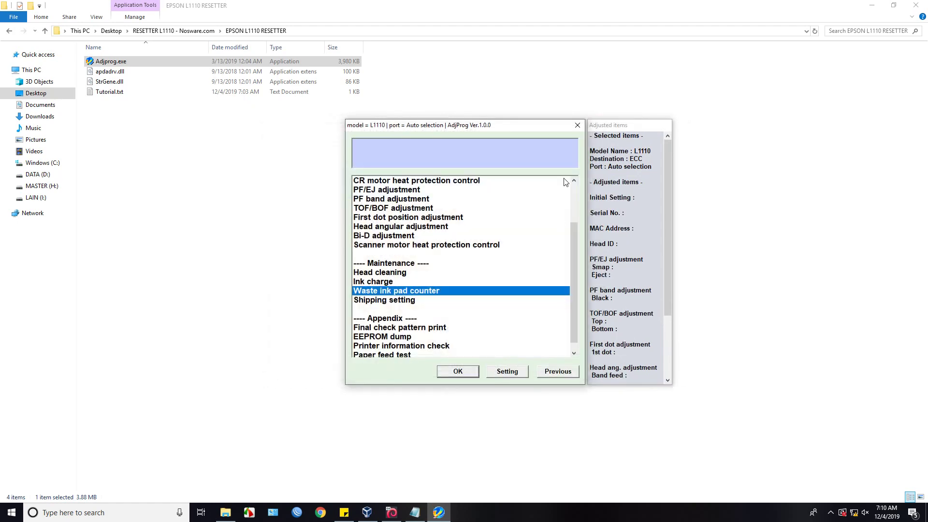
left_click(583, 132)
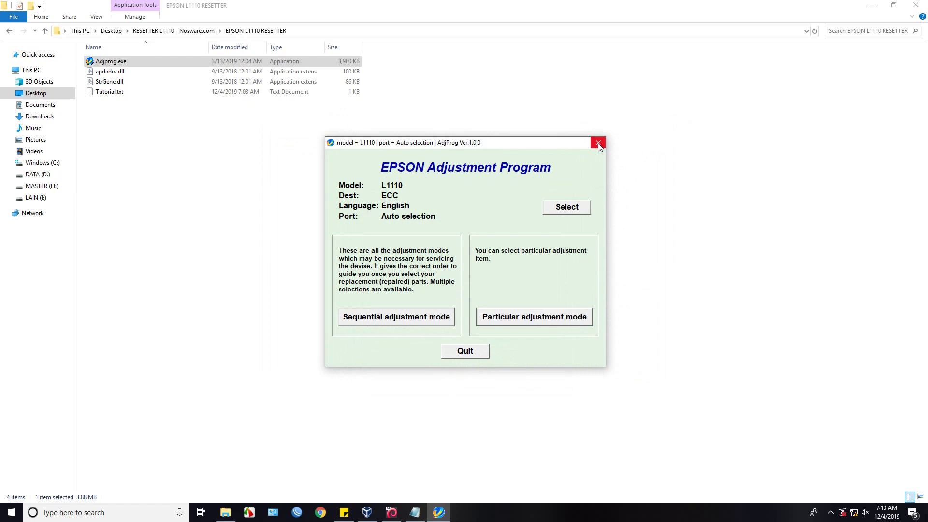
left_click(457, 351)
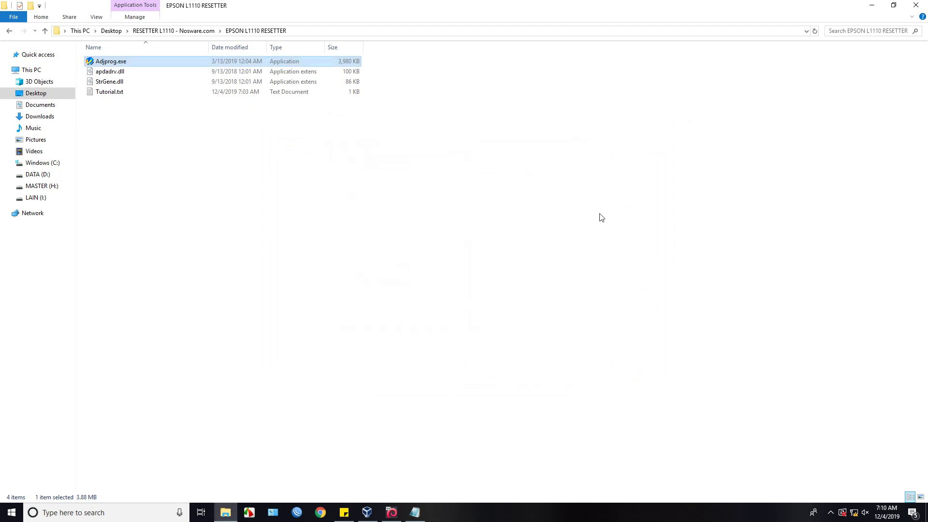